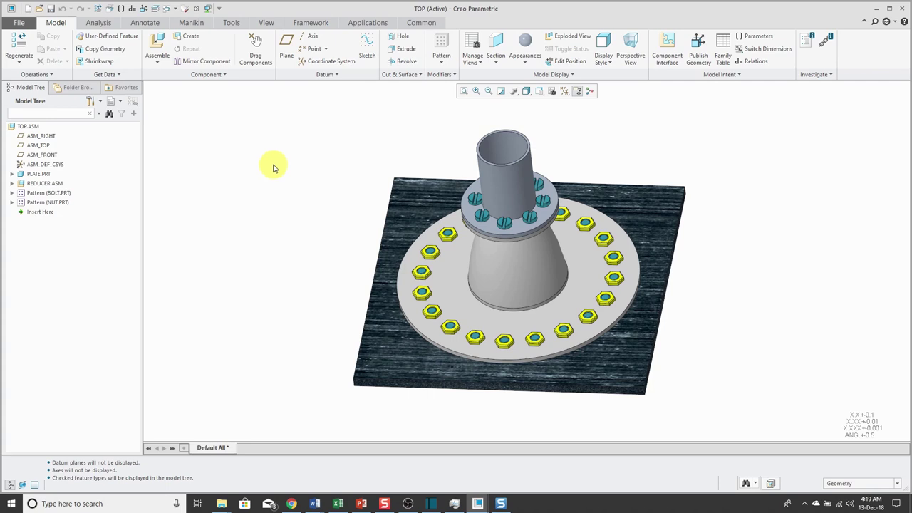
- List the TOP assembly's declarations: notebook TOP_LAY with PIPE_HOLE_DIA, PIPE_STRAIGHT, PLATE_HOLE_DIA
{"action": "left_click", "coordinate": [22, 25]}
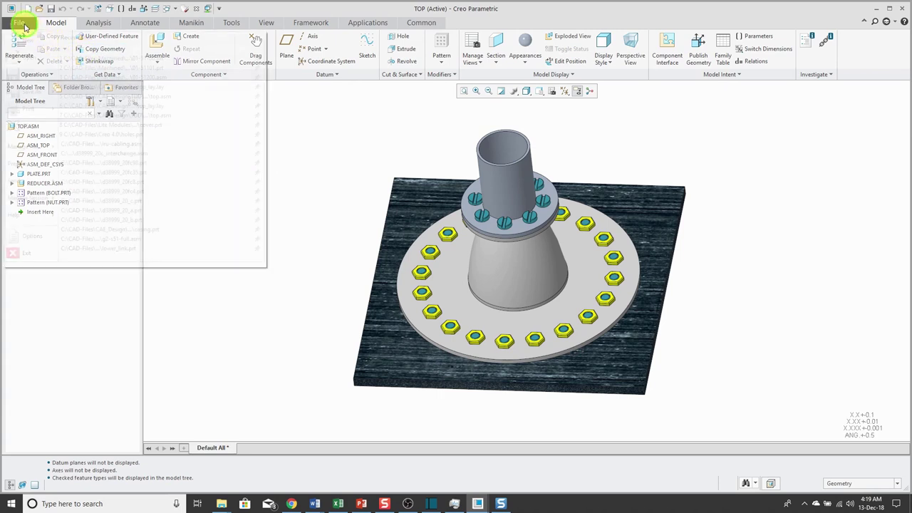
{"action": "mouse_move", "coordinate": [41, 147]}
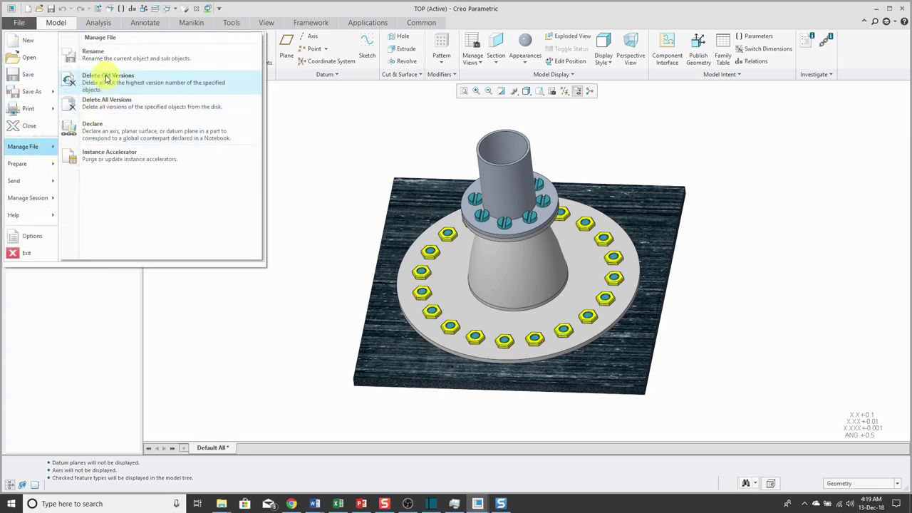
{"action": "left_click", "coordinate": [92, 127]}
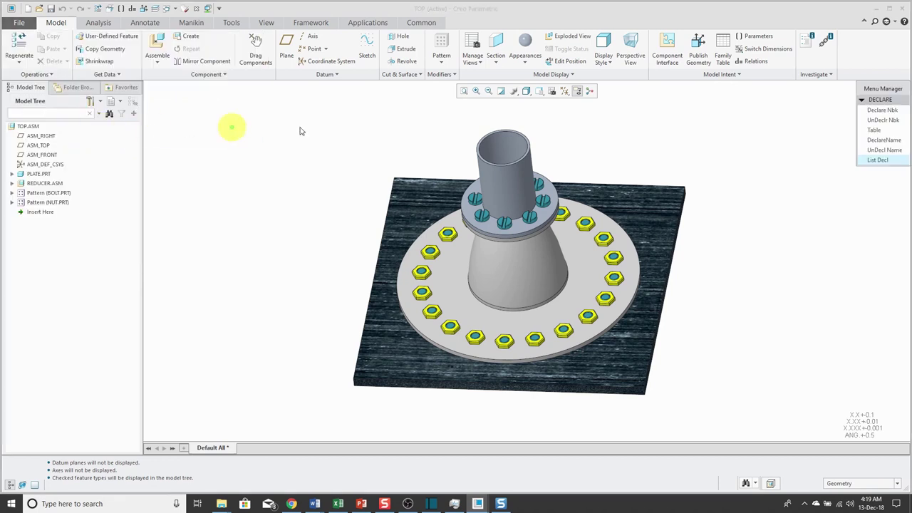
{"action": "left_click", "coordinate": [877, 160]}
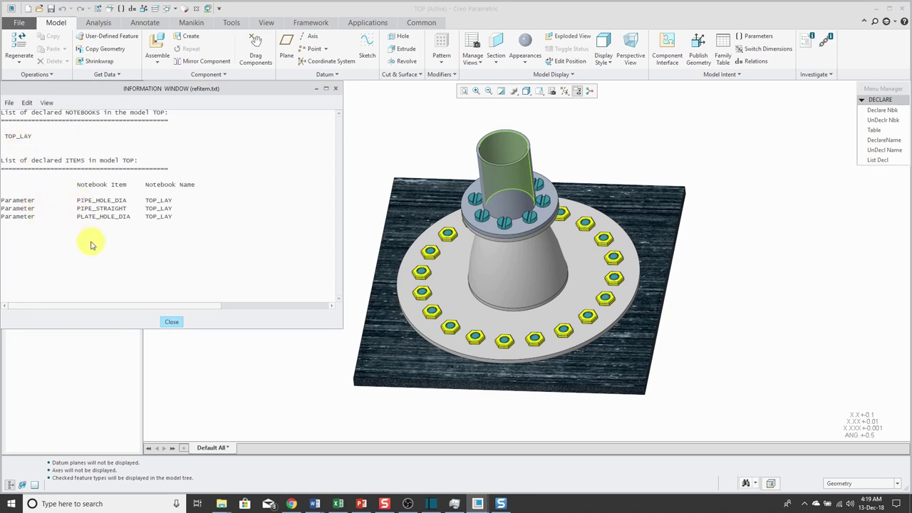
{"action": "left_click", "coordinate": [171, 322]}
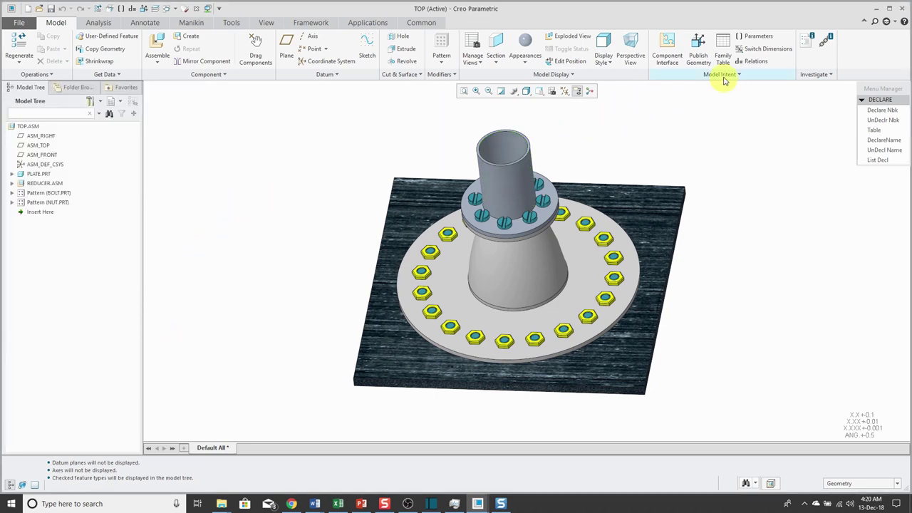
- Review TOP's relations, including the PIPE_TYPE STRAIGHT/ANGLE condition, and its local parameters
{"action": "left_click", "coordinate": [757, 62]}
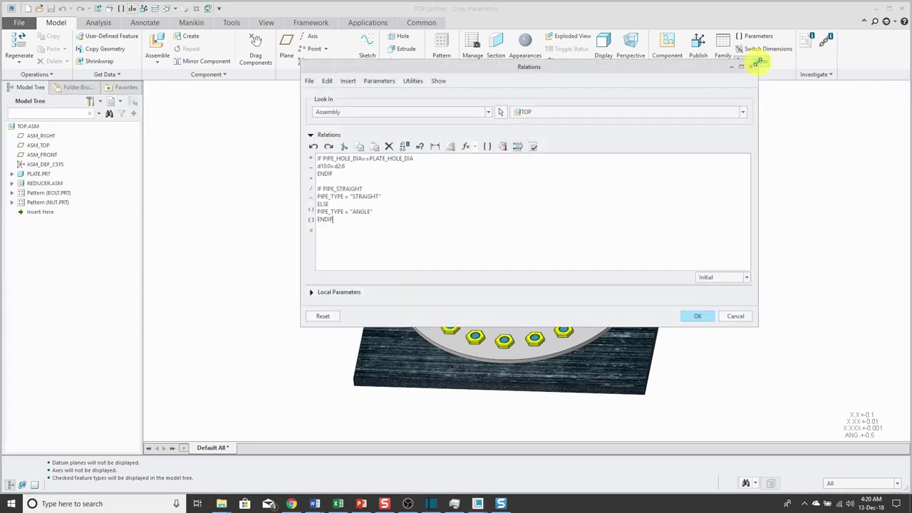
{"action": "left_click", "coordinate": [311, 293]}
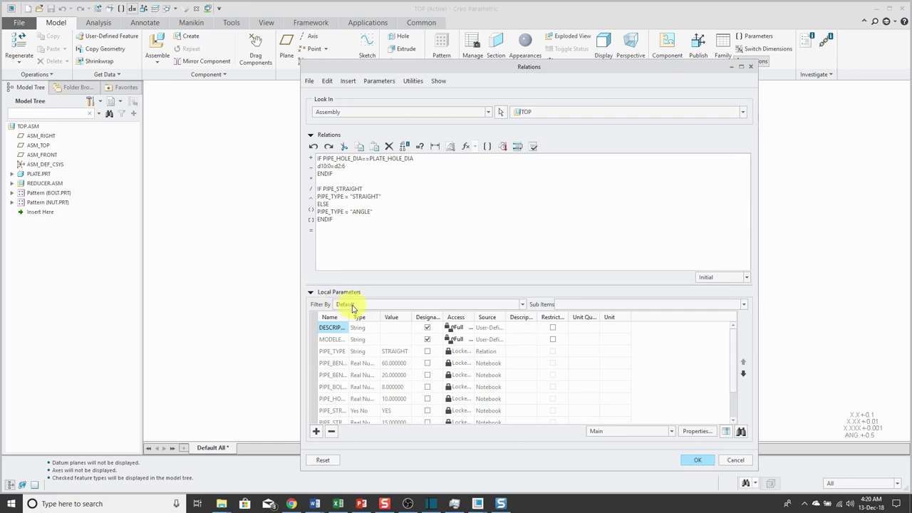
{"action": "left_click_drag", "start_coordinate": [347, 315], "coordinate": [393, 315]}
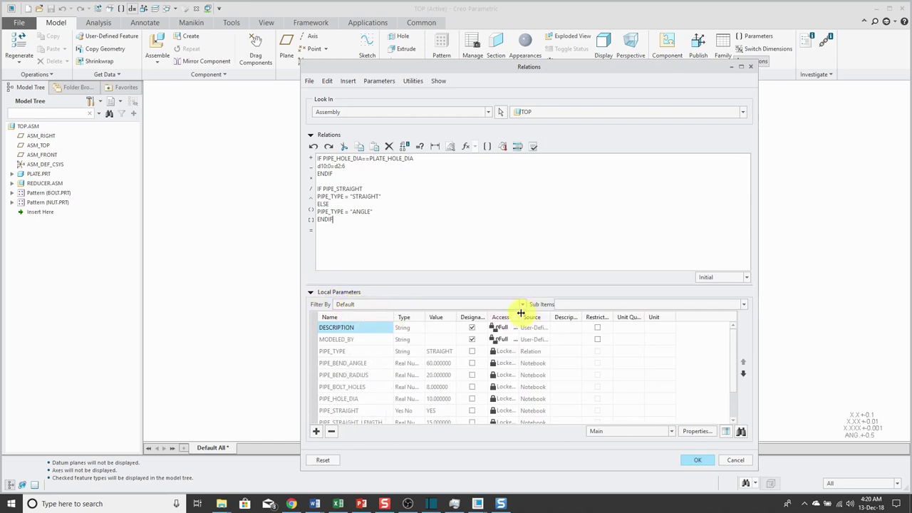
{"action": "left_click_drag", "start_coordinate": [521, 313], "coordinate": [542, 315]}
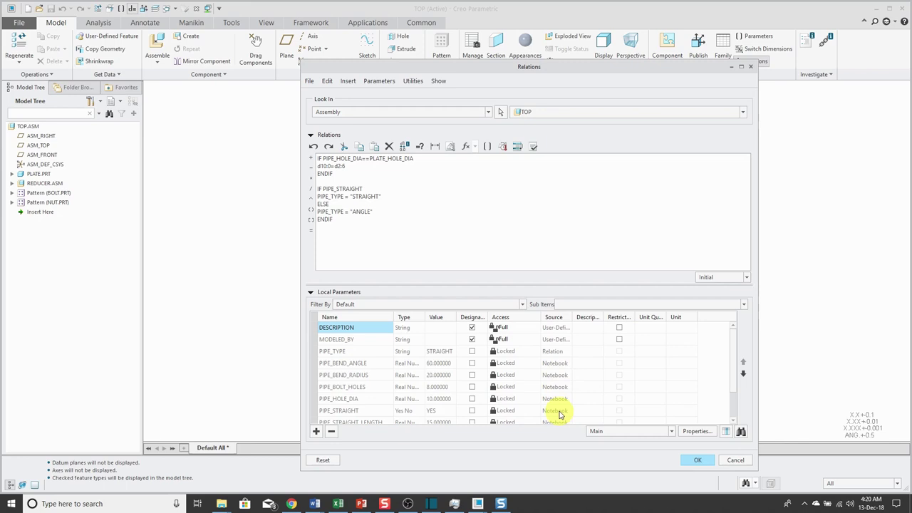
{"action": "left_click", "coordinate": [699, 460]}
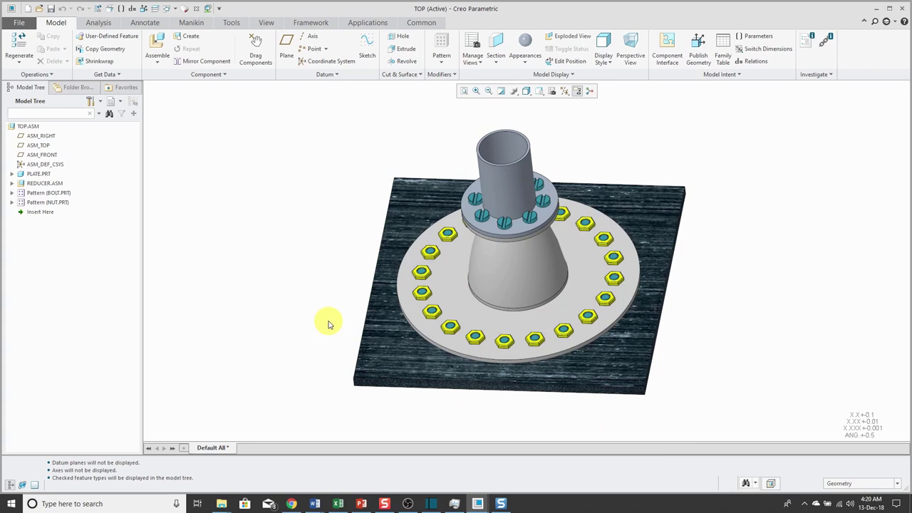
- Switch to the TOP_LAY.LAY:1 layout showing its hole, pipe and bend value table
{"action": "left_click", "coordinate": [175, 8]}
{"action": "left_click", "coordinate": [180, 30]}
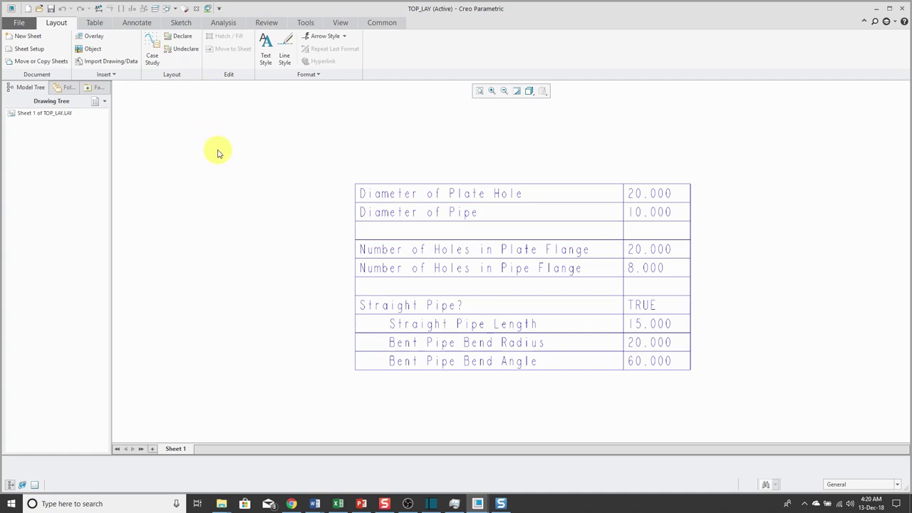
{"action": "left_click", "coordinate": [303, 23]}
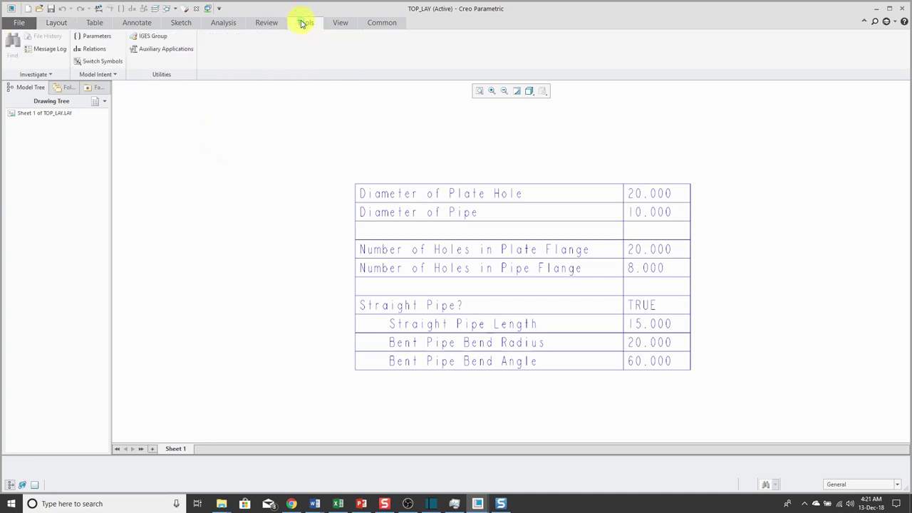
- Open the TOP_LAY notebook's eight parameters and bring up the Param Table options
{"action": "left_click", "coordinate": [96, 38]}
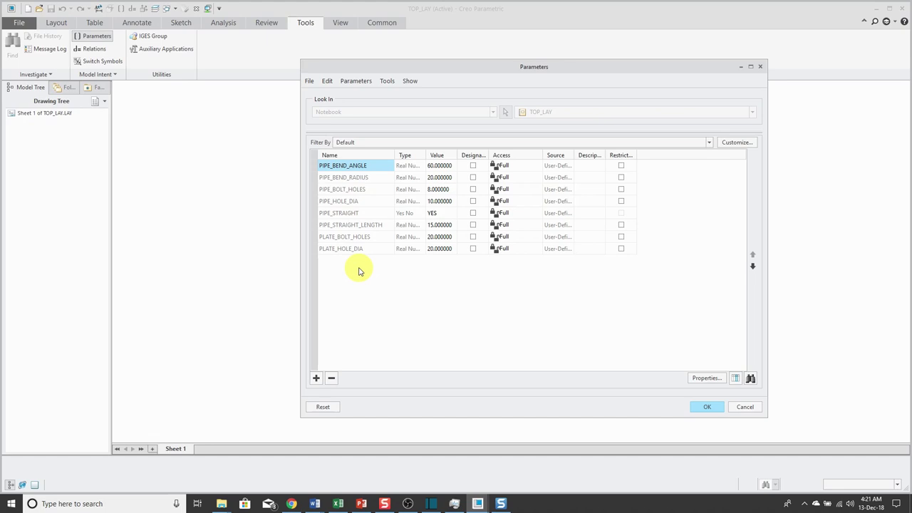
{"action": "left_click", "coordinate": [356, 82]}
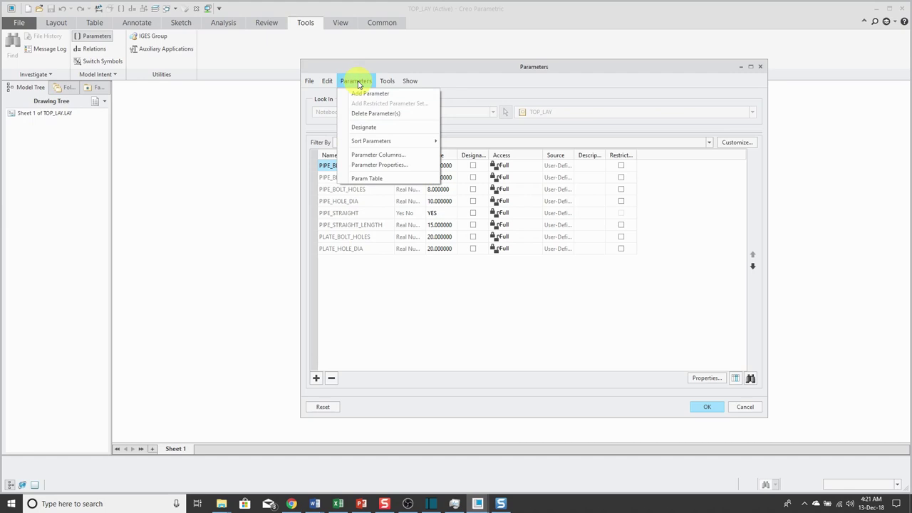
{"action": "left_click", "coordinate": [366, 178]}
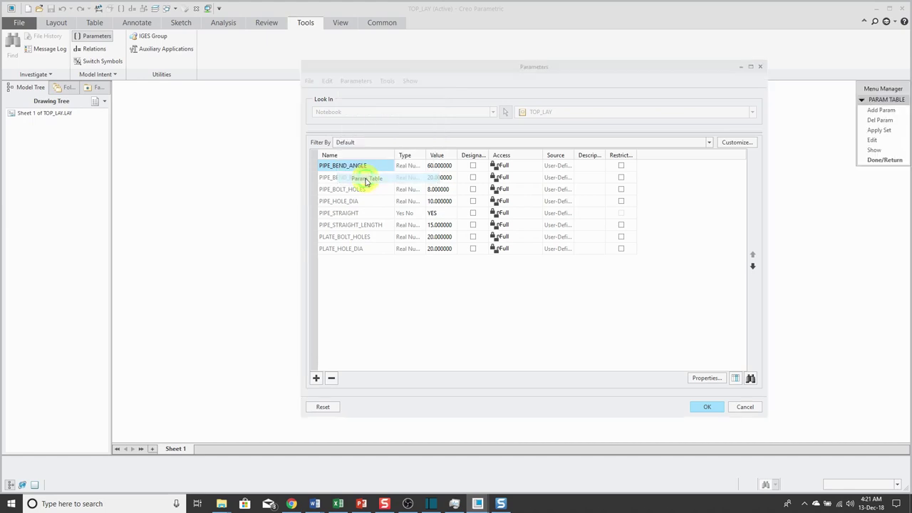
- Add PIPE_STRAIGHT, PIPE_BOLT_HOLES, PLATE_BOLT_HOLES, PLATE_HOLE_DIA and PIPE_HOLE_DIA as table columns
{"action": "left_click", "coordinate": [879, 111]}
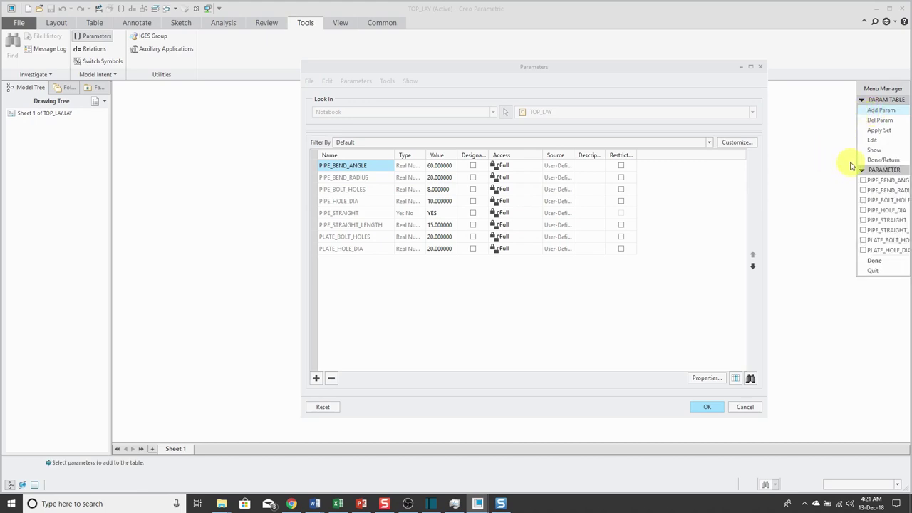
{"action": "left_click_drag", "start_coordinate": [858, 161], "coordinate": [815, 160]}
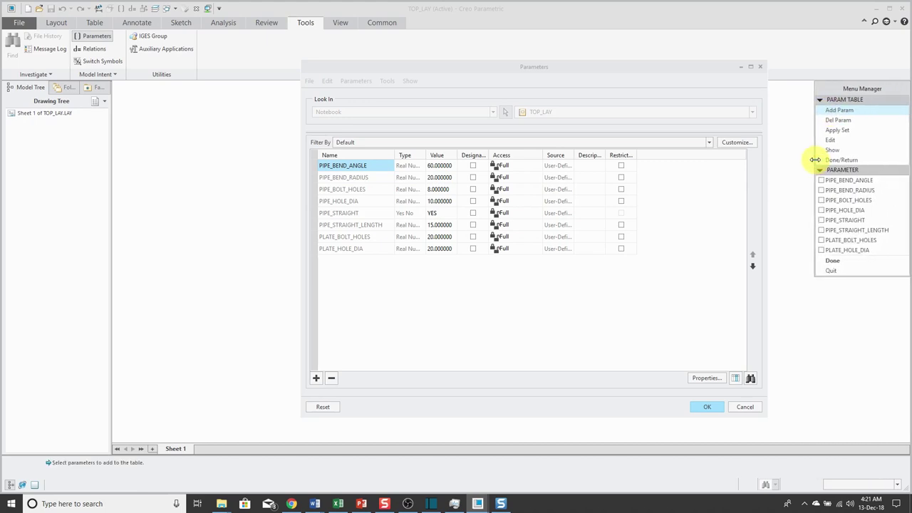
{"action": "left_click", "coordinate": [824, 221]}
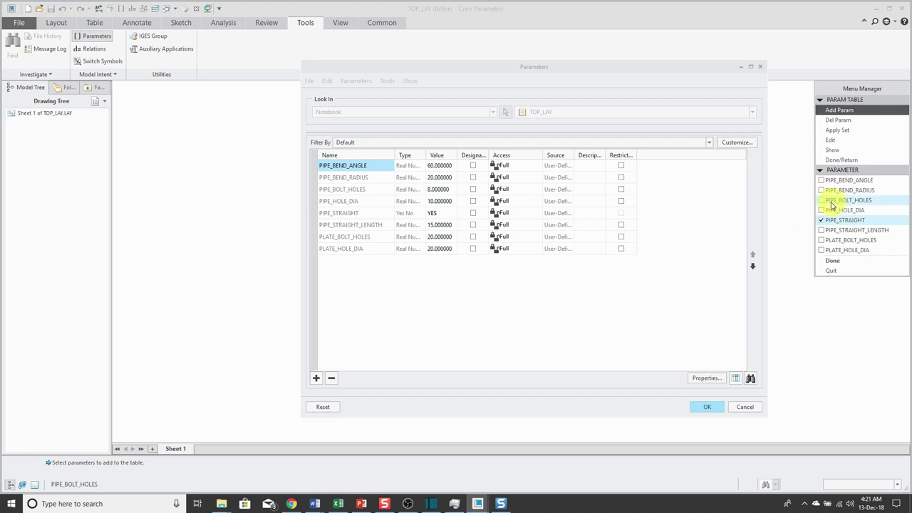
{"action": "left_click", "coordinate": [824, 202]}
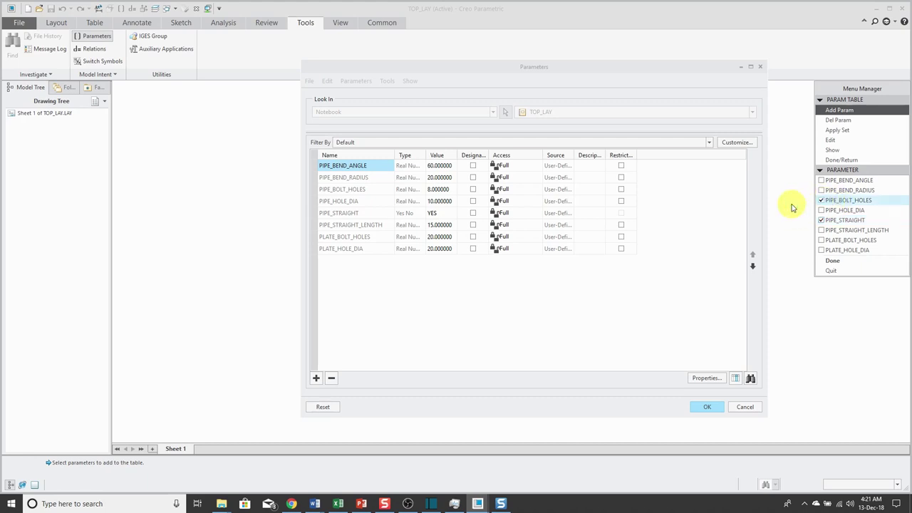
{"action": "left_click", "coordinate": [824, 243]}
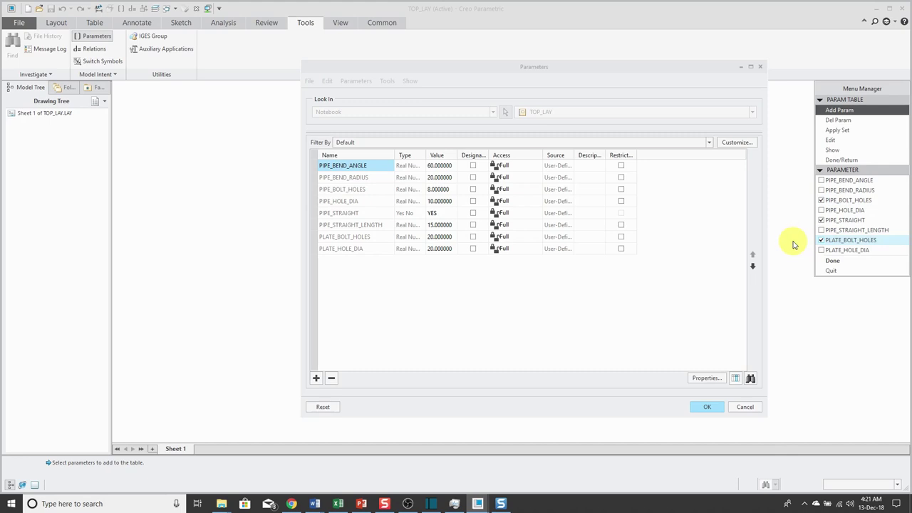
{"action": "left_click", "coordinate": [822, 250]}
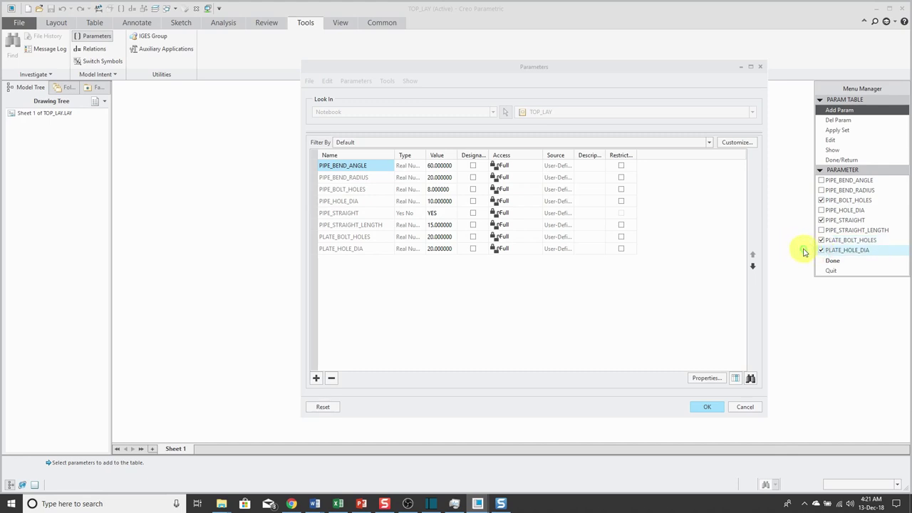
{"action": "left_click", "coordinate": [824, 211]}
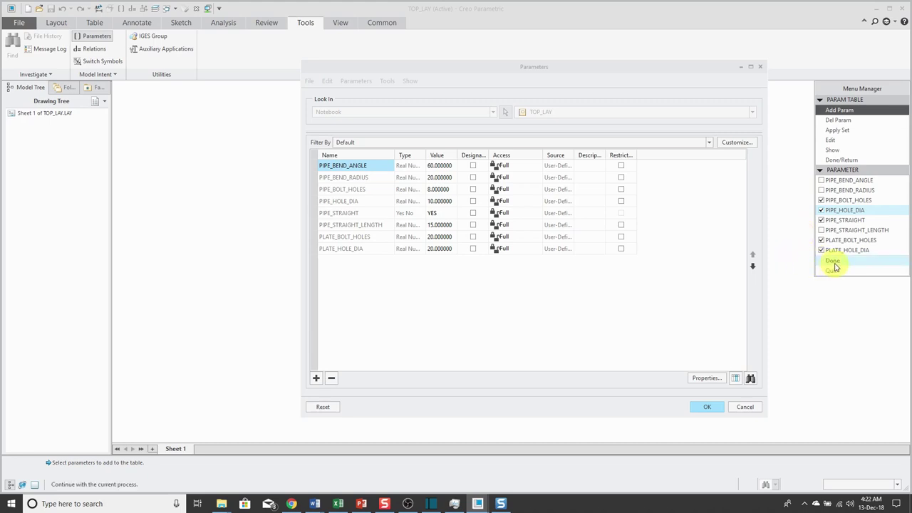
{"action": "left_click", "coordinate": [834, 261]}
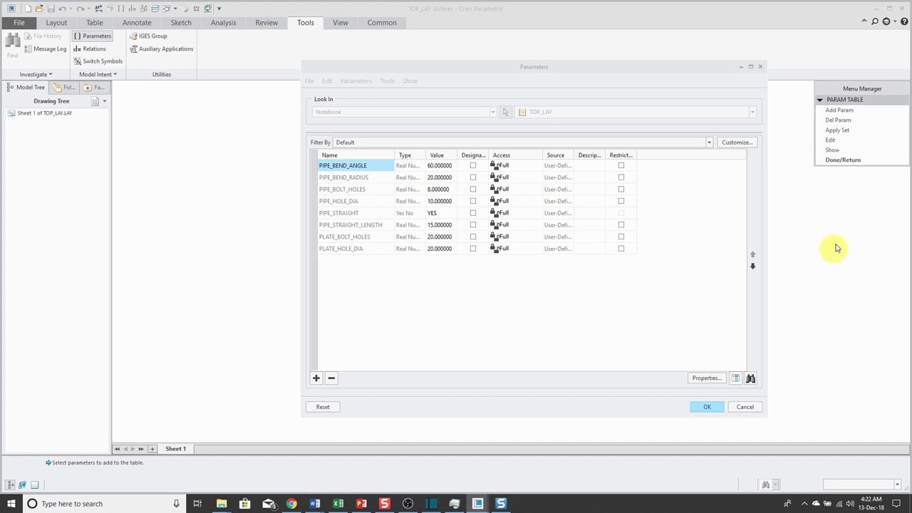
- Open the Pro/TABLE set editor and add a STRAIGHT_SMALL row below CURRENT
{"action": "left_click", "coordinate": [843, 146]}
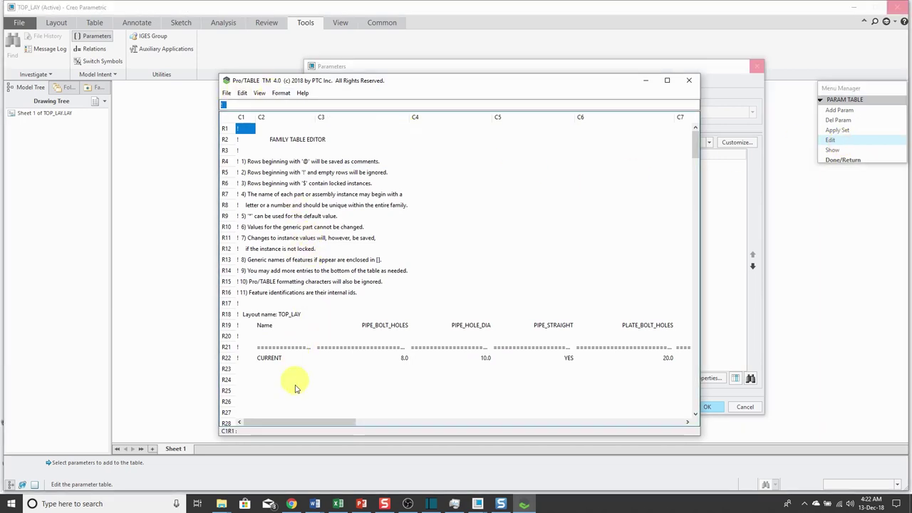
{"action": "left_click_drag", "start_coordinate": [700, 263], "coordinate": [861, 258]}
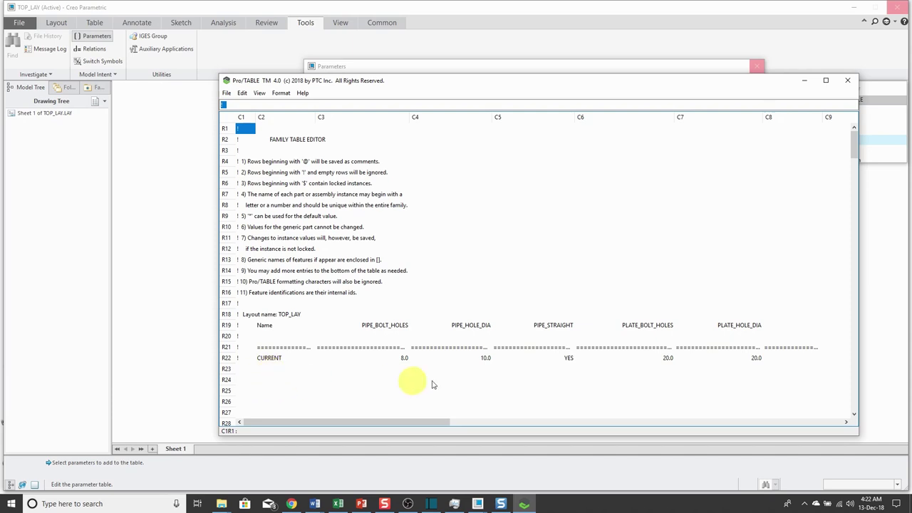
{"action": "left_click", "coordinate": [272, 370]}
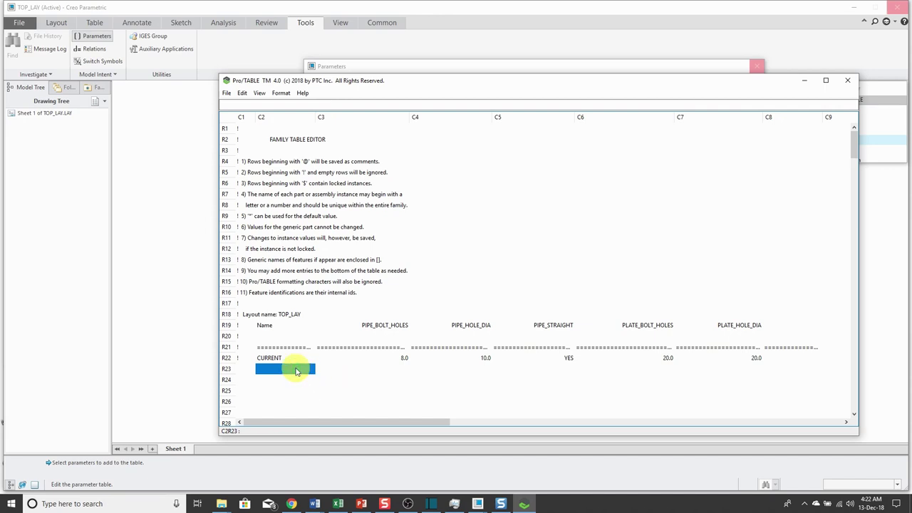
{"action": "type", "text": "STRAIGHT_SMALL"}
- Fill STRAIGHT_SMALL with PIPE_STRAIGHT YES, 4 pipe bolt holes and pipe hole diameter 6
{"action": "left_click", "coordinate": [569, 369]}
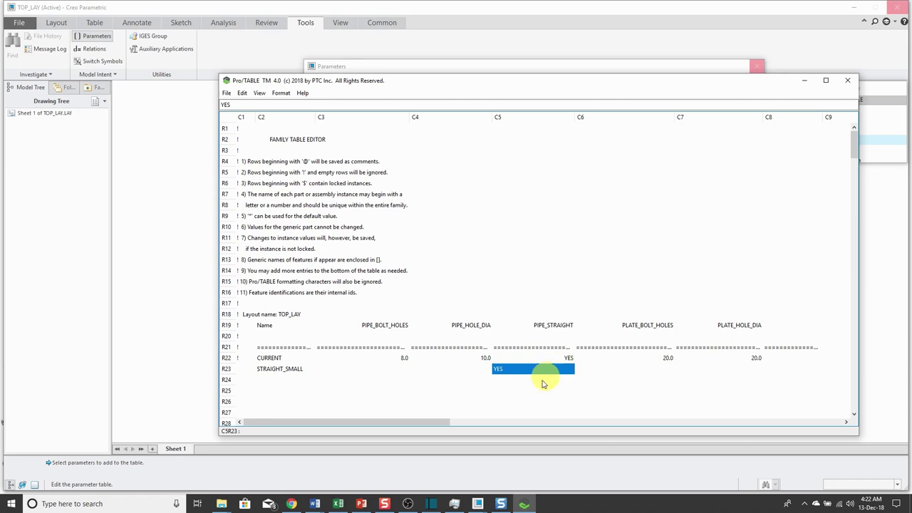
{"action": "left_click", "coordinate": [396, 376]}
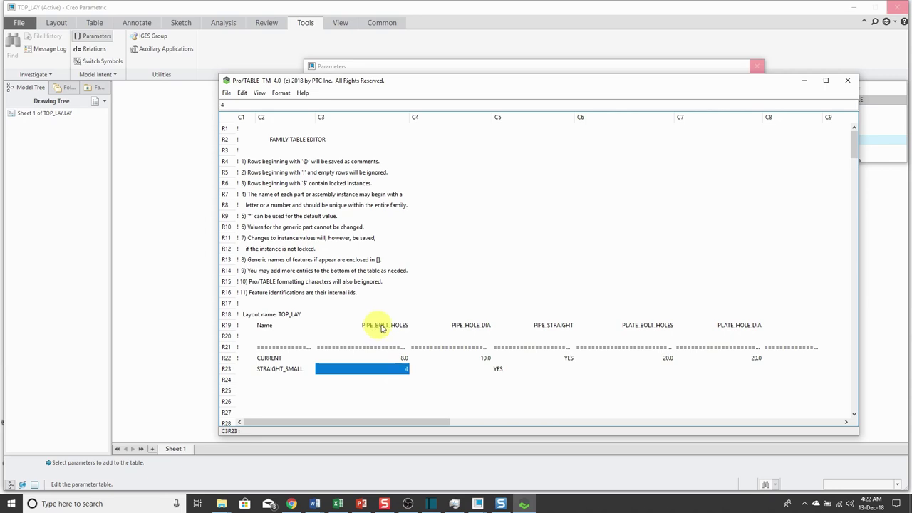
{"action": "left_click", "coordinate": [666, 369]}
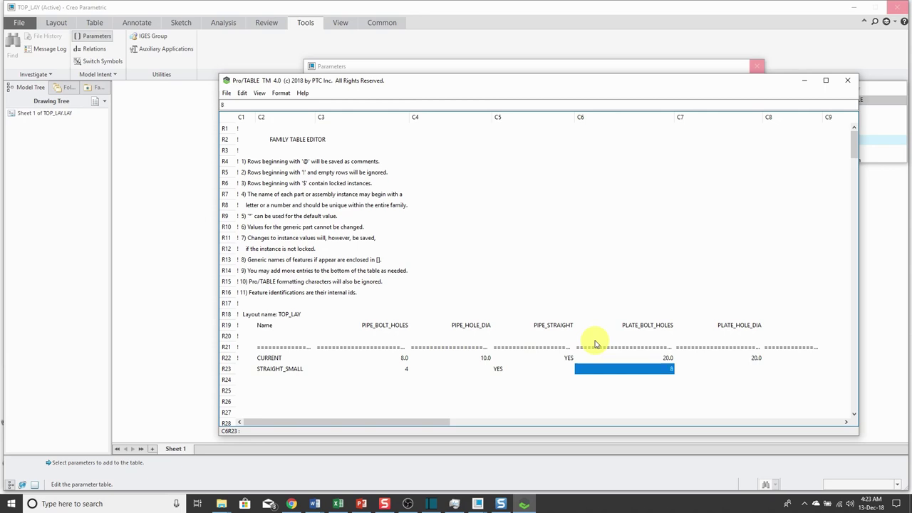
{"action": "left_click", "coordinate": [564, 368]}
{"action": "left_click", "coordinate": [480, 371]}
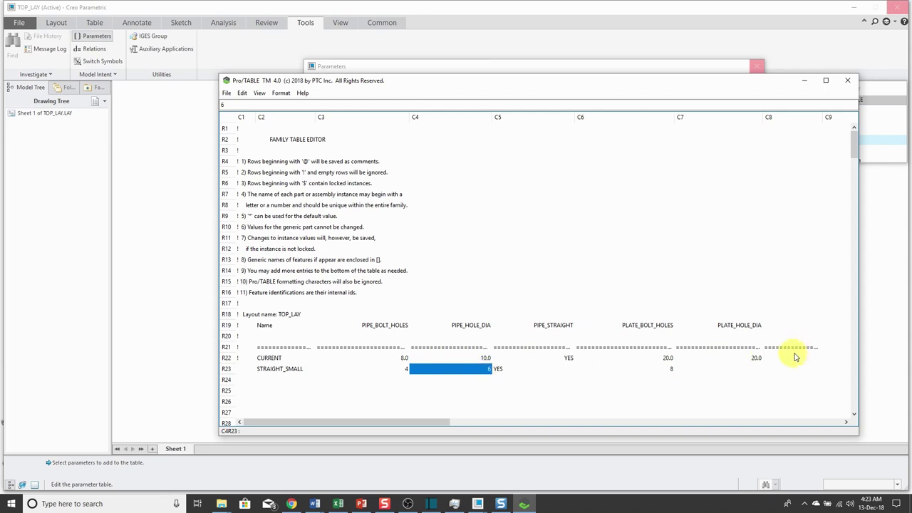
{"action": "left_click", "coordinate": [755, 367]}
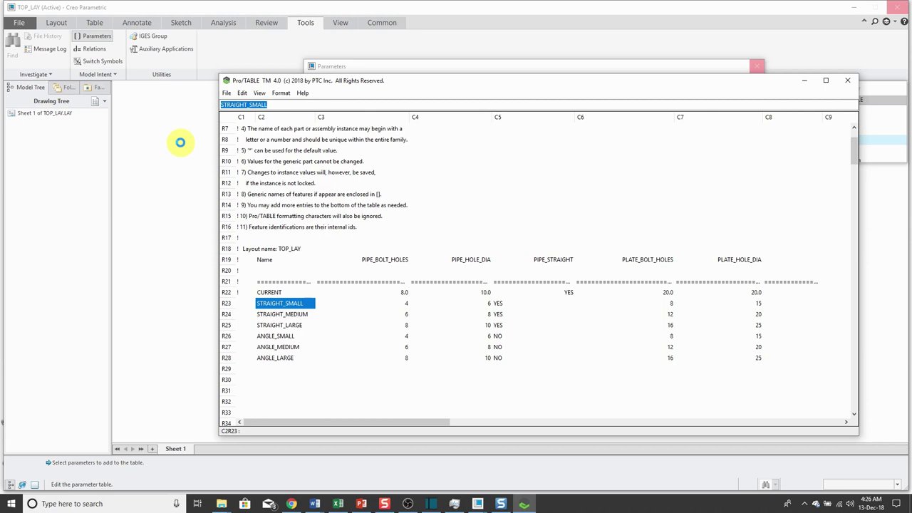
- Save the parameter table and exit Pro/TABLE
{"action": "left_click", "coordinate": [227, 93]}
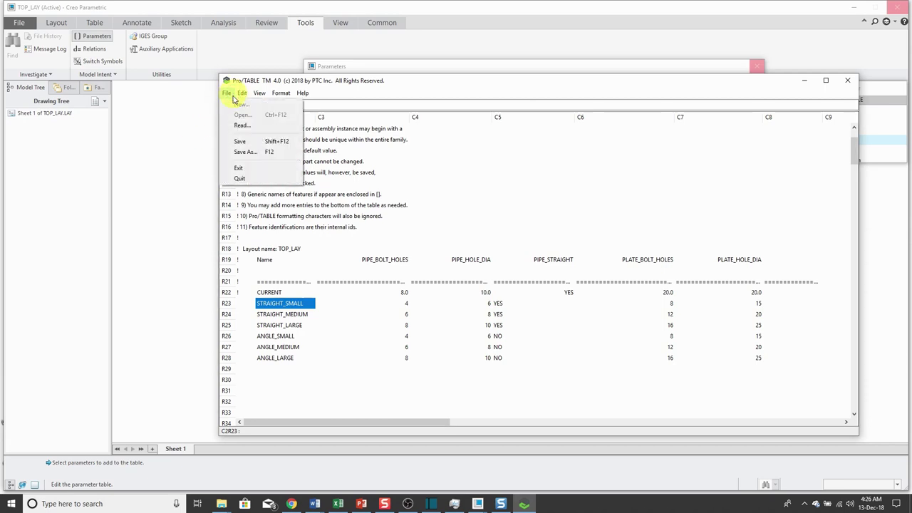
{"action": "left_click", "coordinate": [226, 93]}
{"action": "left_click", "coordinate": [223, 94]}
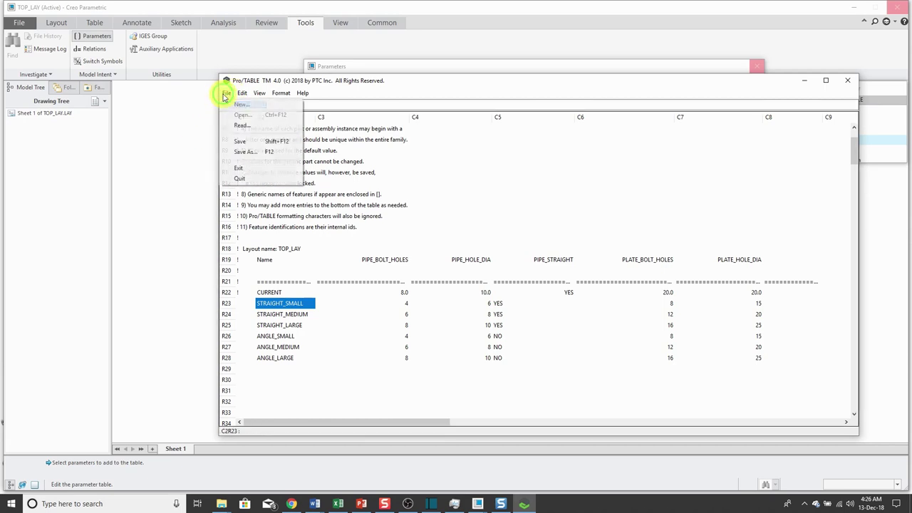
{"action": "left_click", "coordinate": [238, 171]}
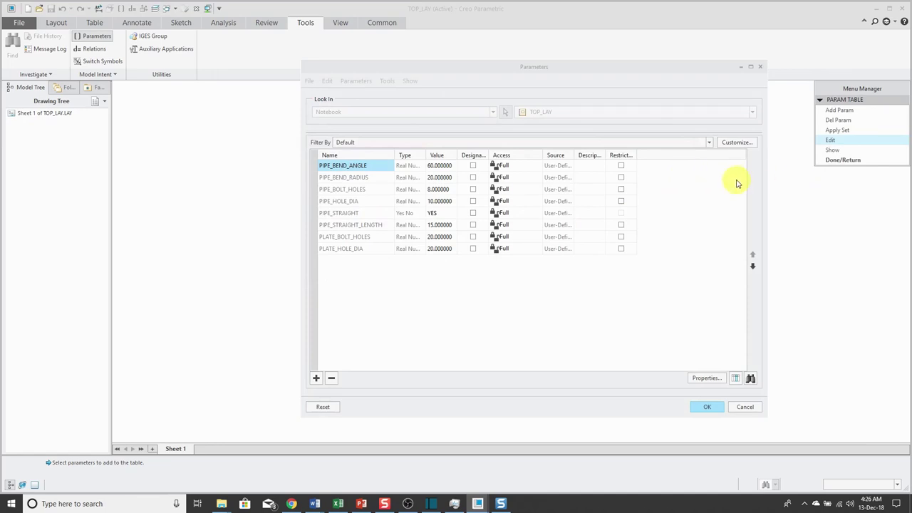
- Apply the STRAIGHT_SMALL set and accept the updated parameter values
{"action": "left_click", "coordinate": [835, 134]}
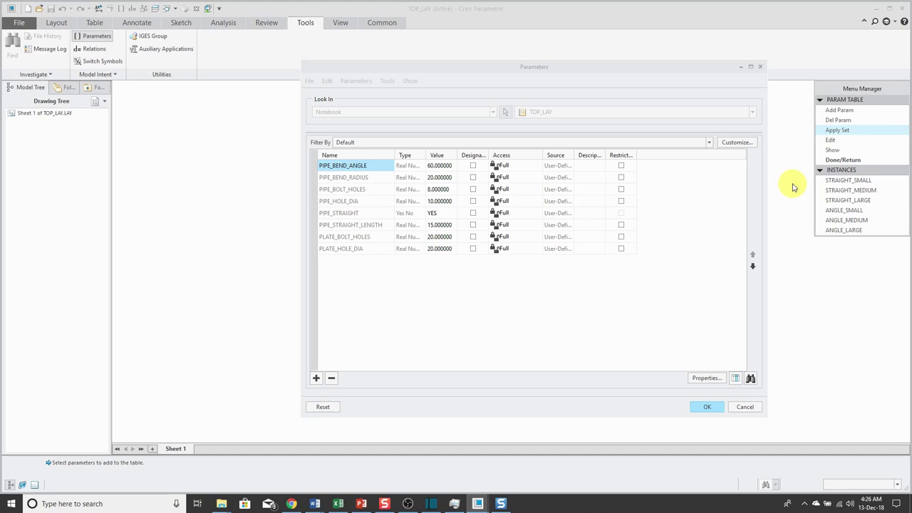
{"action": "left_click", "coordinate": [836, 181]}
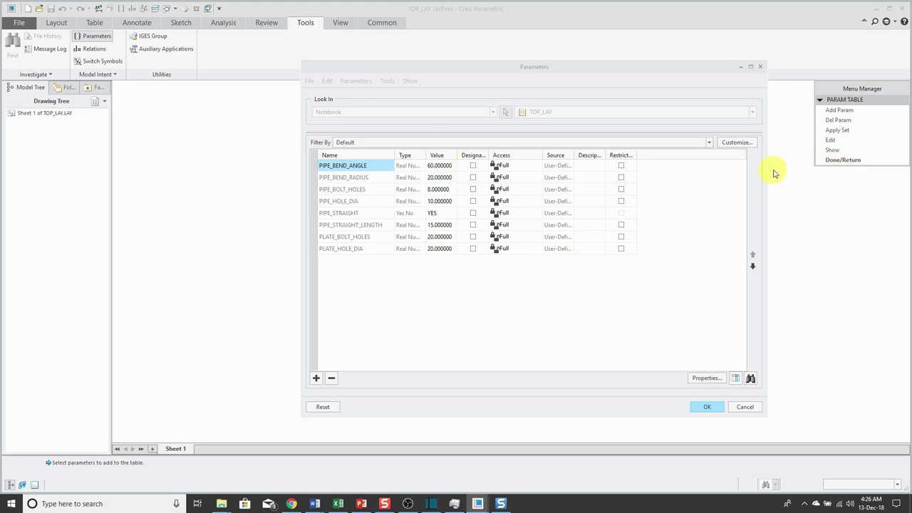
{"action": "left_click", "coordinate": [855, 165]}
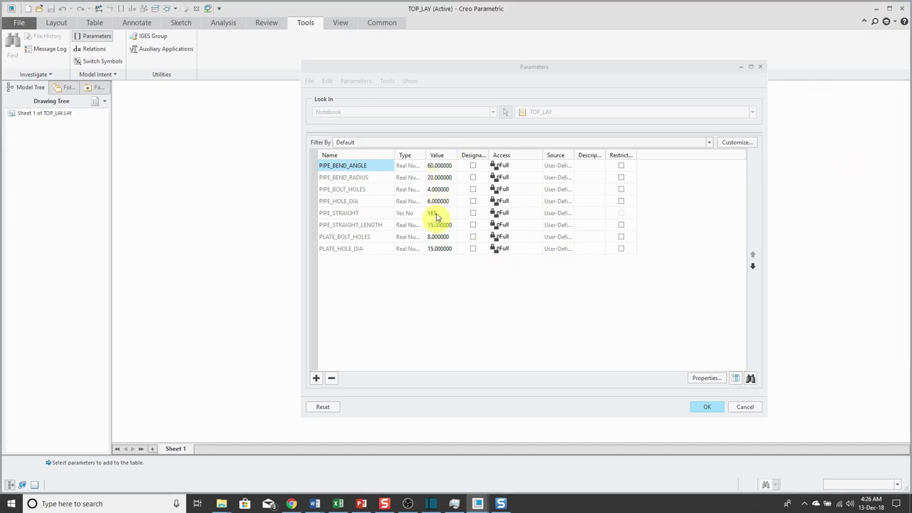
{"action": "left_click", "coordinate": [705, 408]}
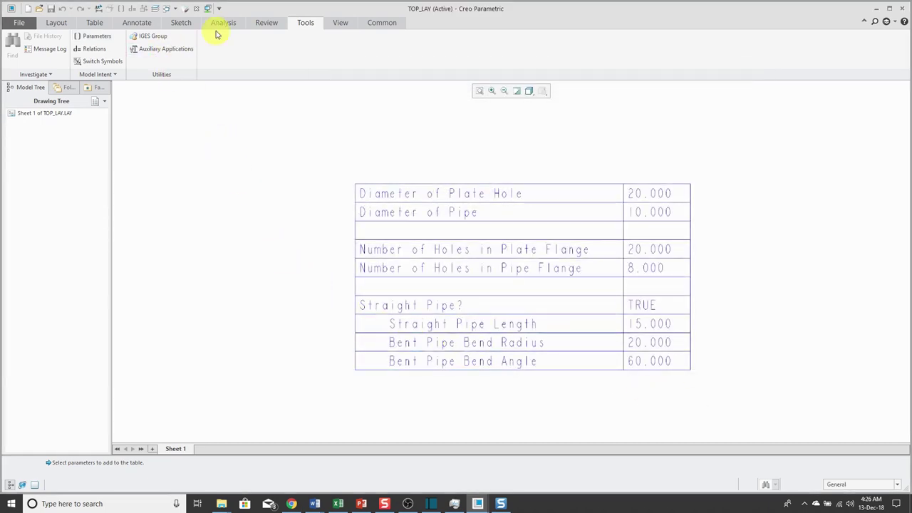
- Update the layout sheets, then regenerate TOP.ASM to 8 plate and 4 pipe bolts
{"action": "left_click", "coordinate": [265, 25]}
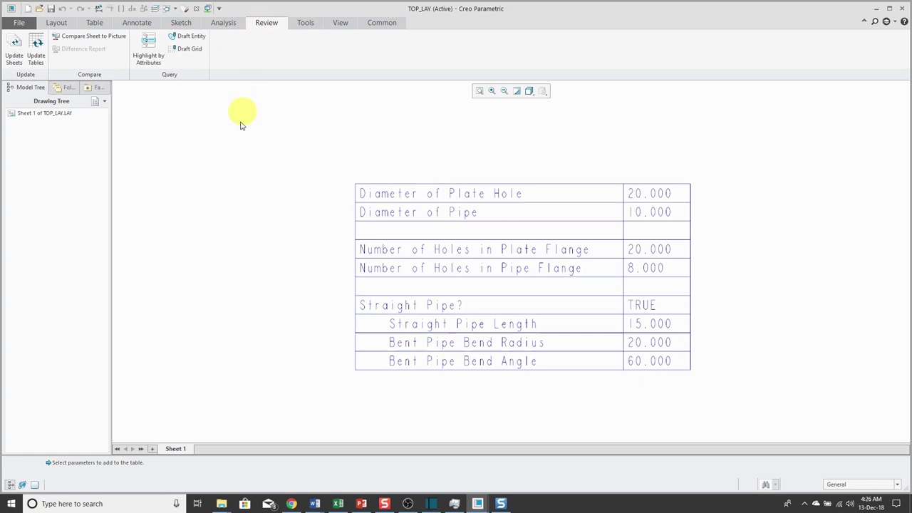
{"action": "left_click", "coordinate": [22, 57]}
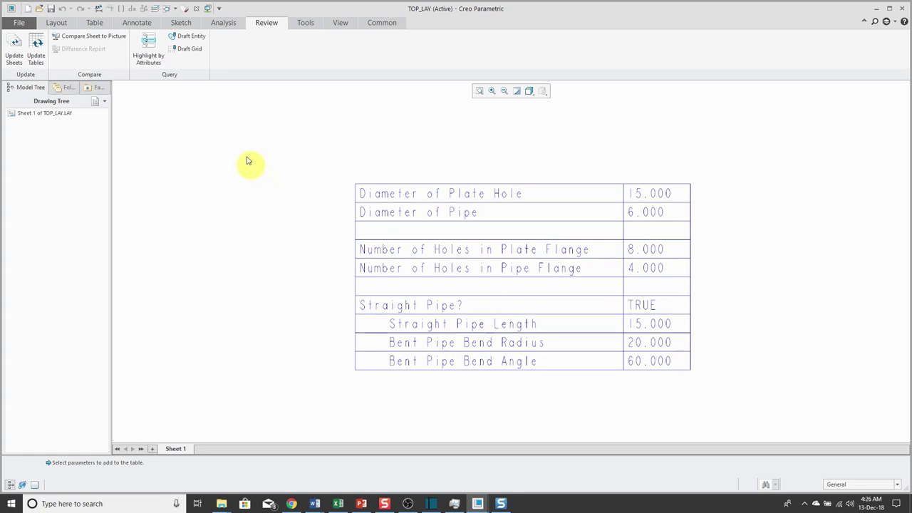
{"action": "left_click", "coordinate": [170, 9]}
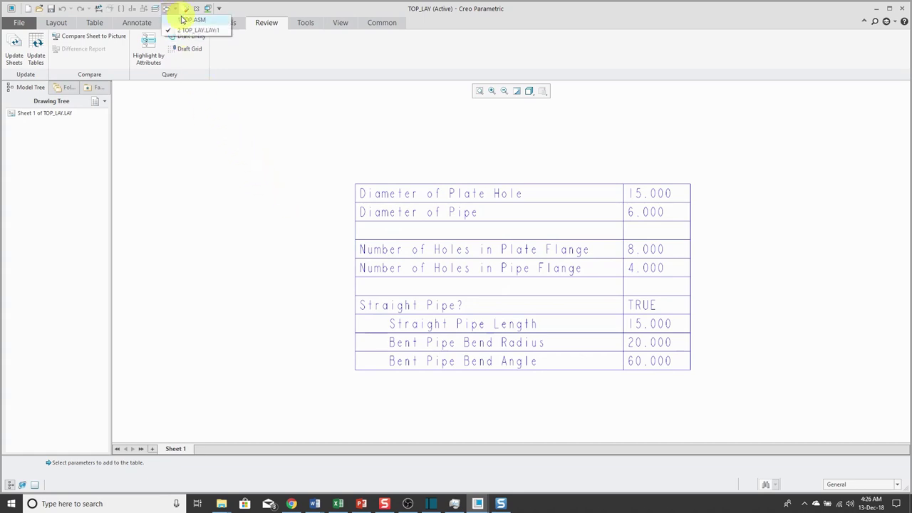
{"action": "left_click", "coordinate": [184, 20]}
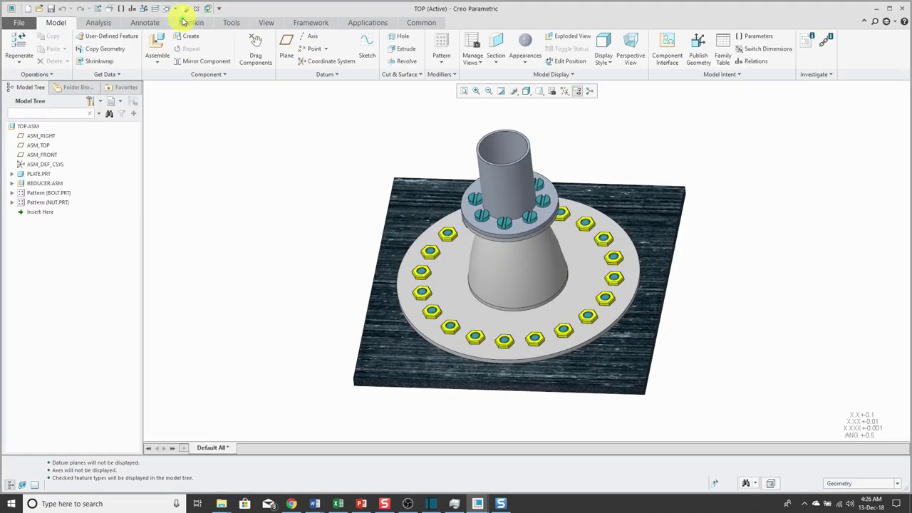
{"action": "left_click", "coordinate": [22, 42]}
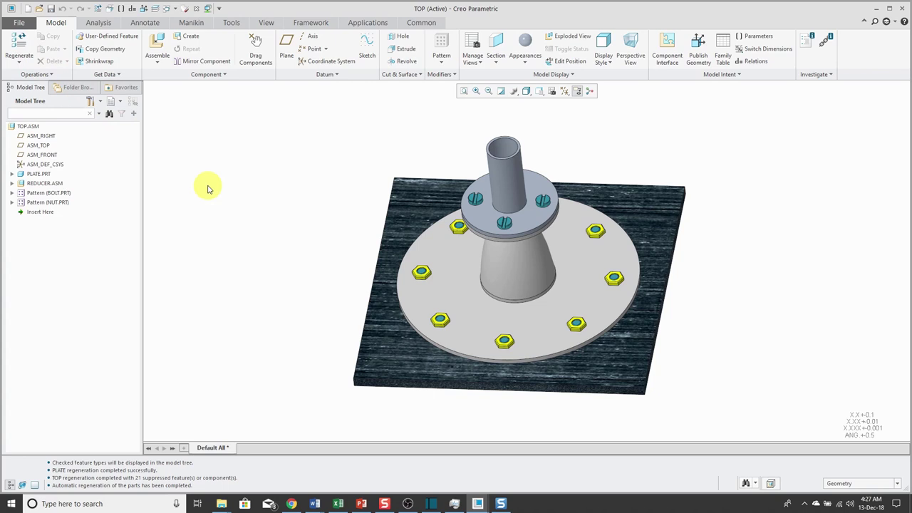
{"action": "left_click", "coordinate": [173, 9]}
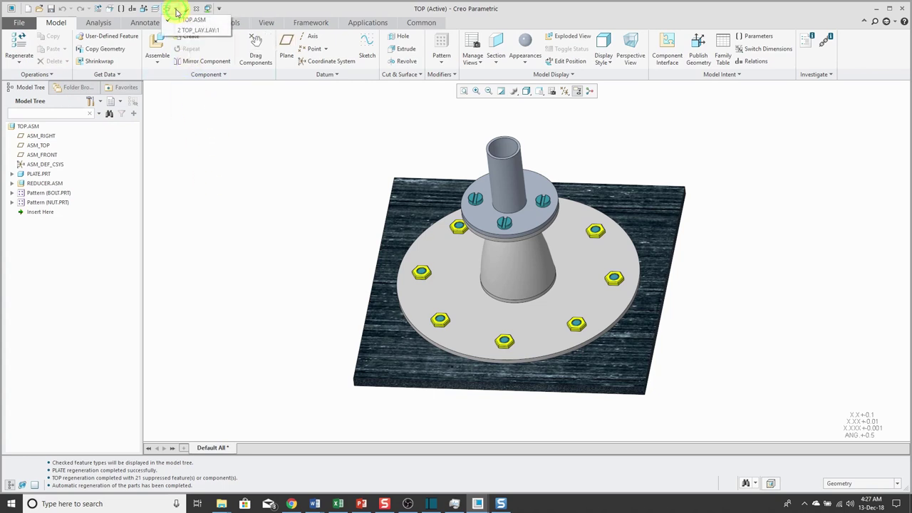
- Back in TOP_LAY, apply the ANGLE_LARGE parameter set and accept the new values
{"action": "left_click", "coordinate": [184, 30]}
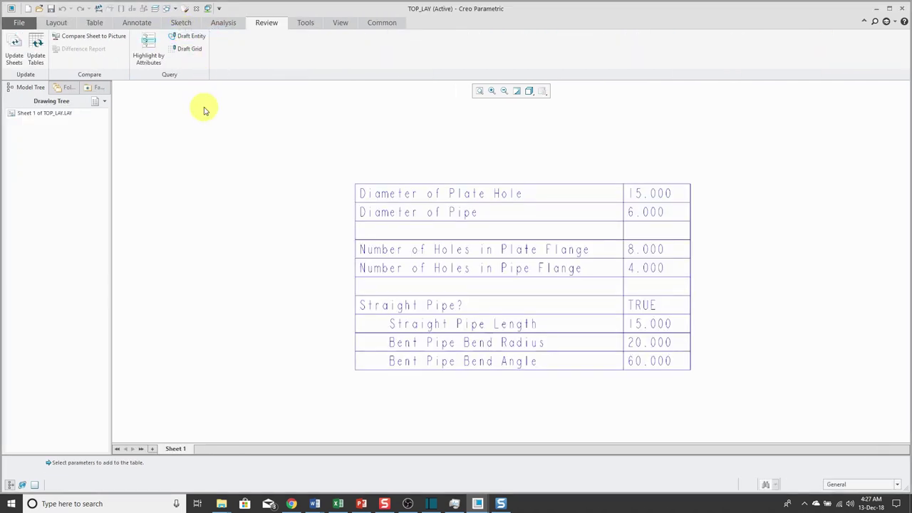
{"action": "left_click", "coordinate": [305, 23]}
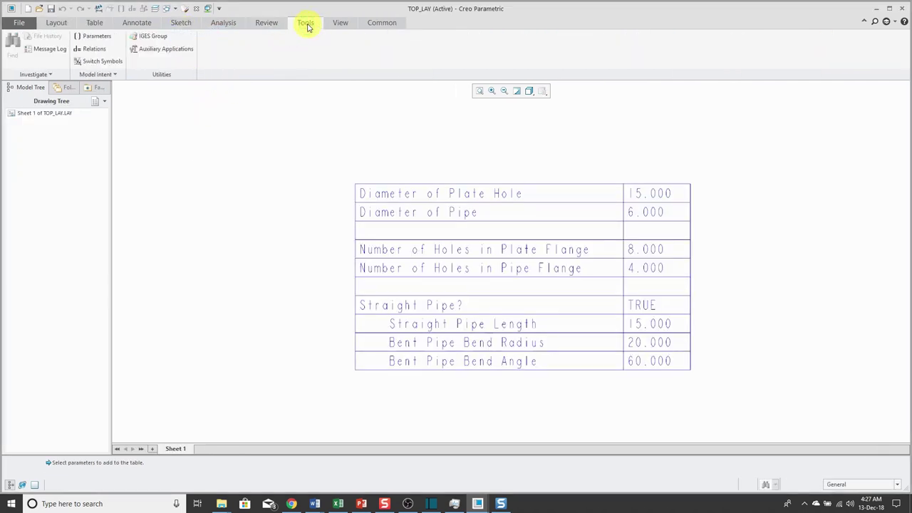
{"action": "left_click", "coordinate": [93, 36]}
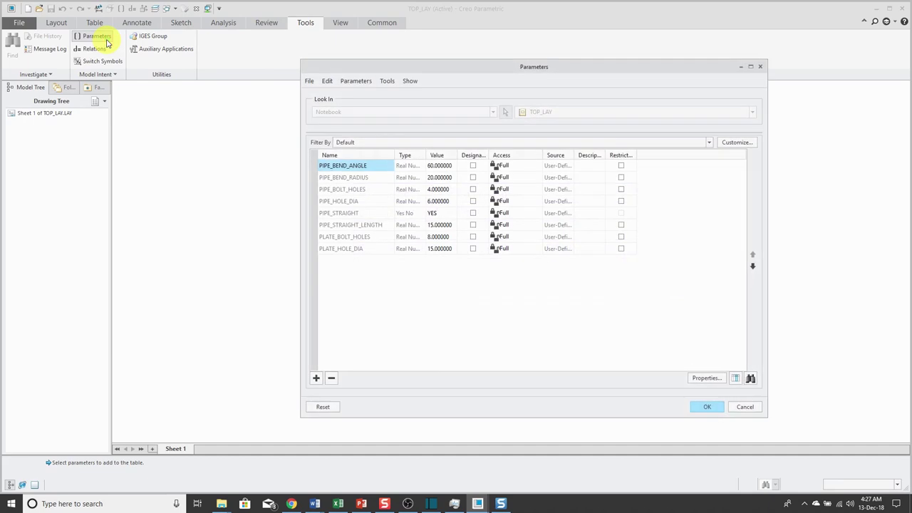
{"action": "left_click", "coordinate": [353, 80]}
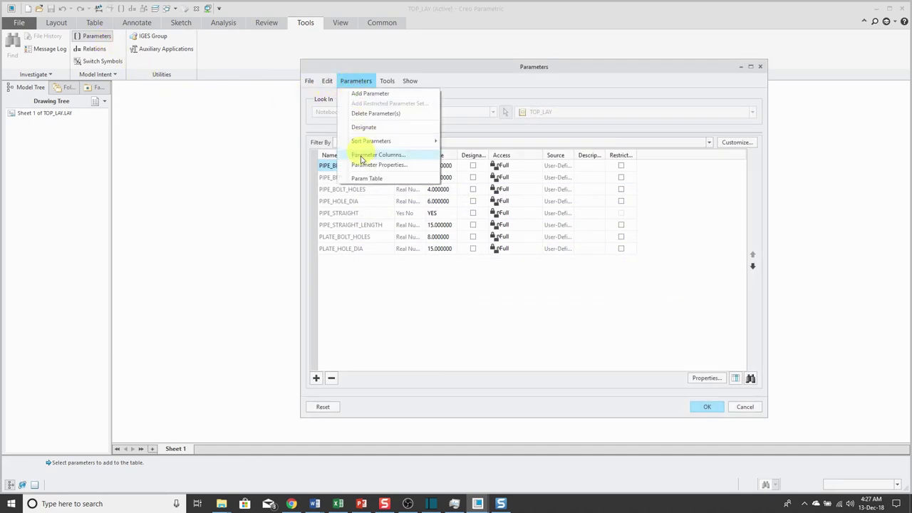
{"action": "left_click", "coordinate": [365, 179]}
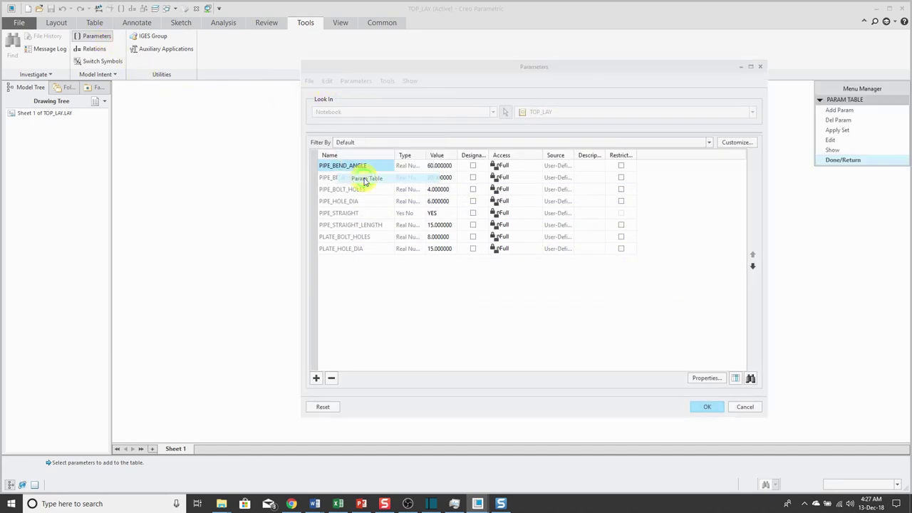
{"action": "left_click", "coordinate": [834, 132]}
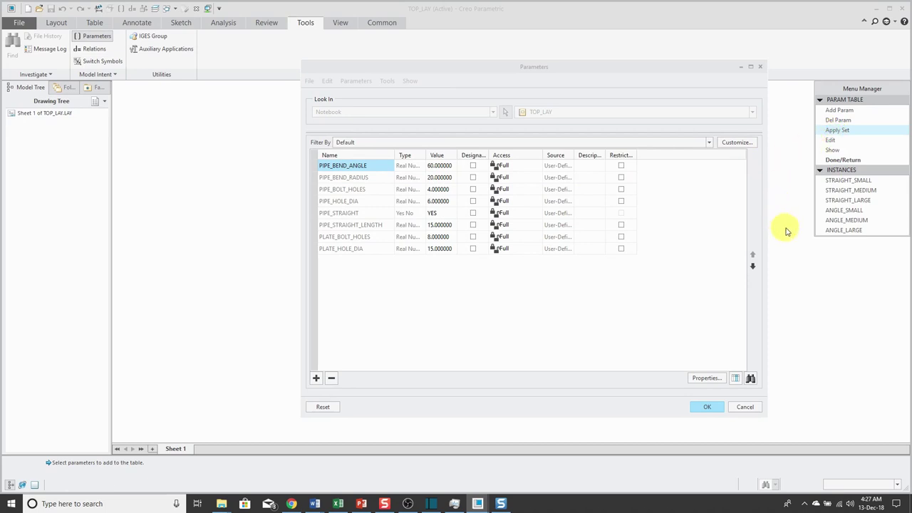
{"action": "left_click", "coordinate": [838, 233]}
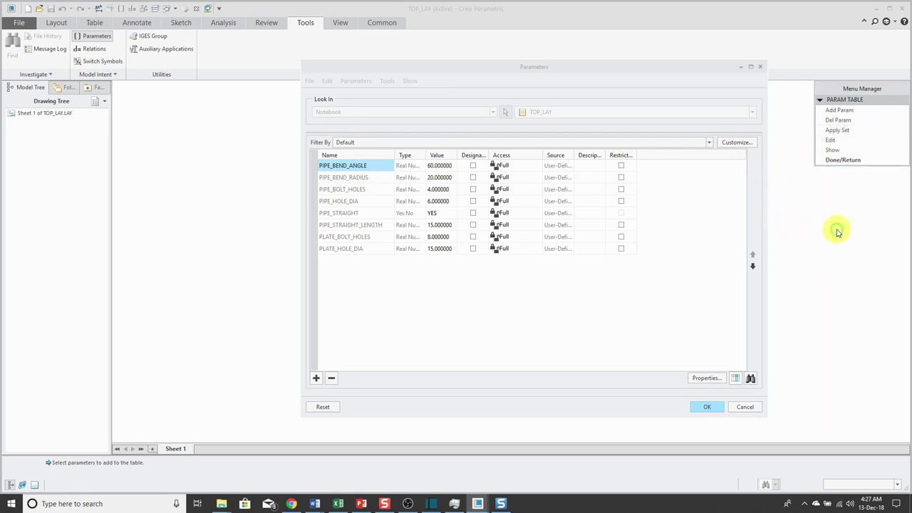
{"action": "left_click", "coordinate": [839, 160]}
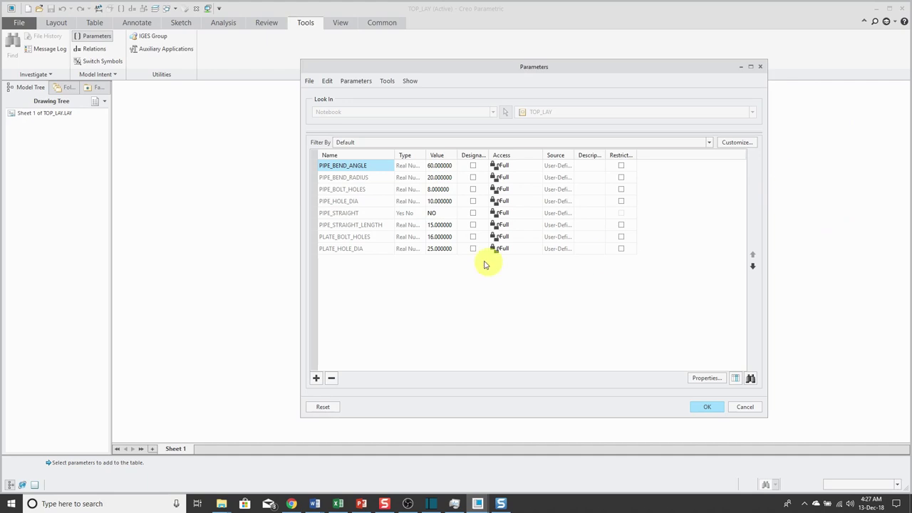
{"action": "left_click", "coordinate": [703, 408]}
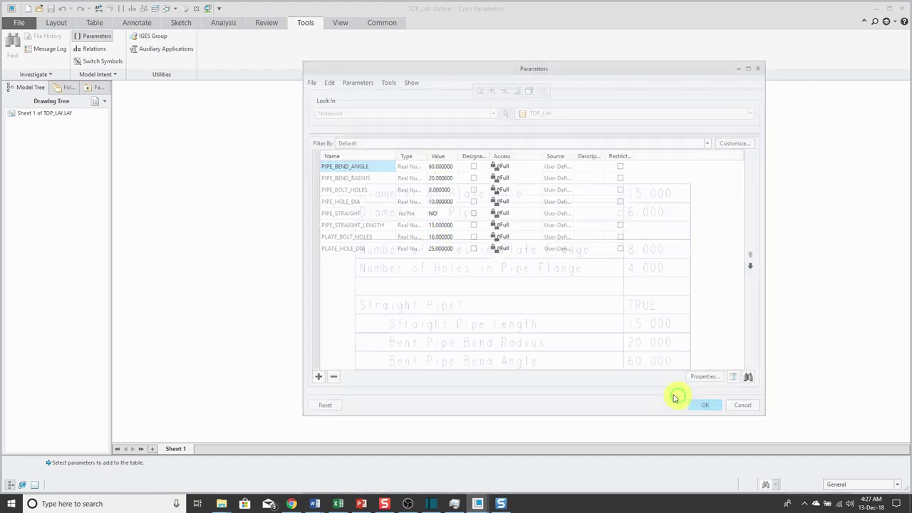
- Update the layout table so it reads 25, 10, 16, 8 and FALSE
{"action": "left_click", "coordinate": [266, 23]}
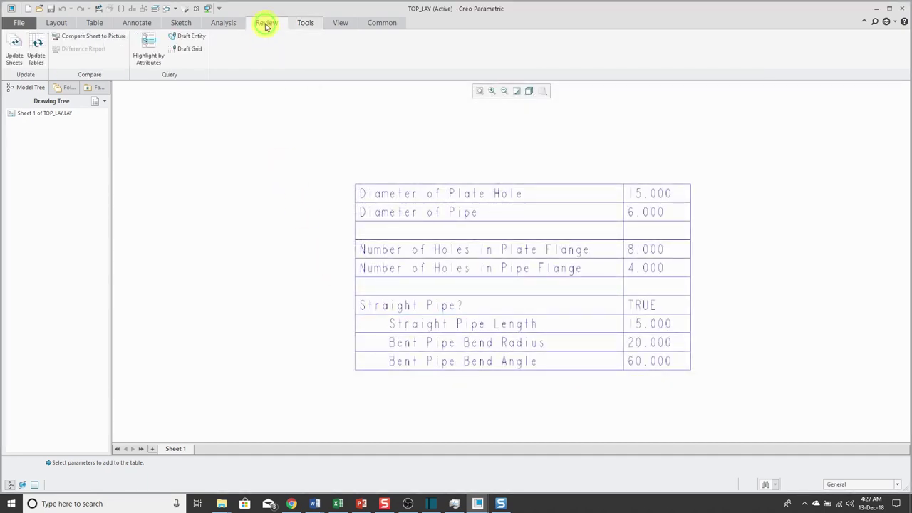
{"action": "left_click", "coordinate": [38, 56]}
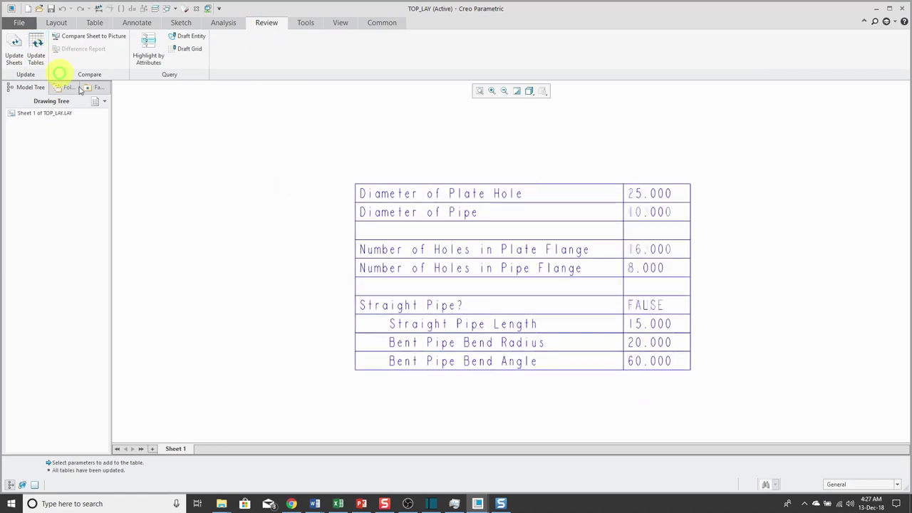
{"action": "left_click", "coordinate": [172, 8]}
- Switch to TOP.ASM and regenerate it with the ANGLE_LARGE set
{"action": "left_click", "coordinate": [183, 21]}
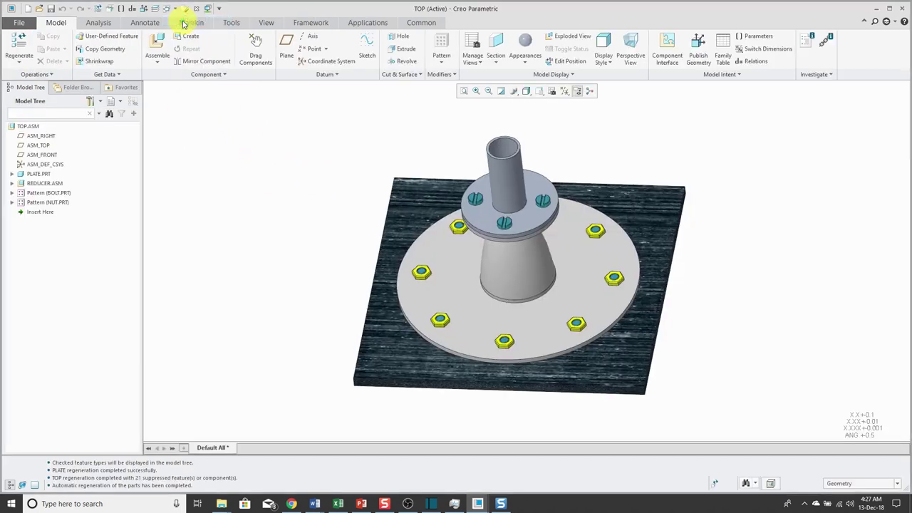
{"action": "left_click", "coordinate": [20, 46]}
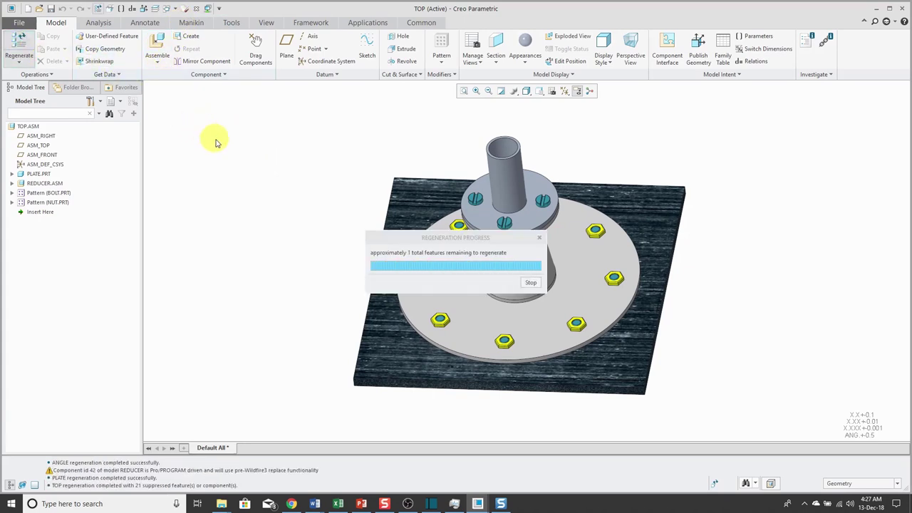